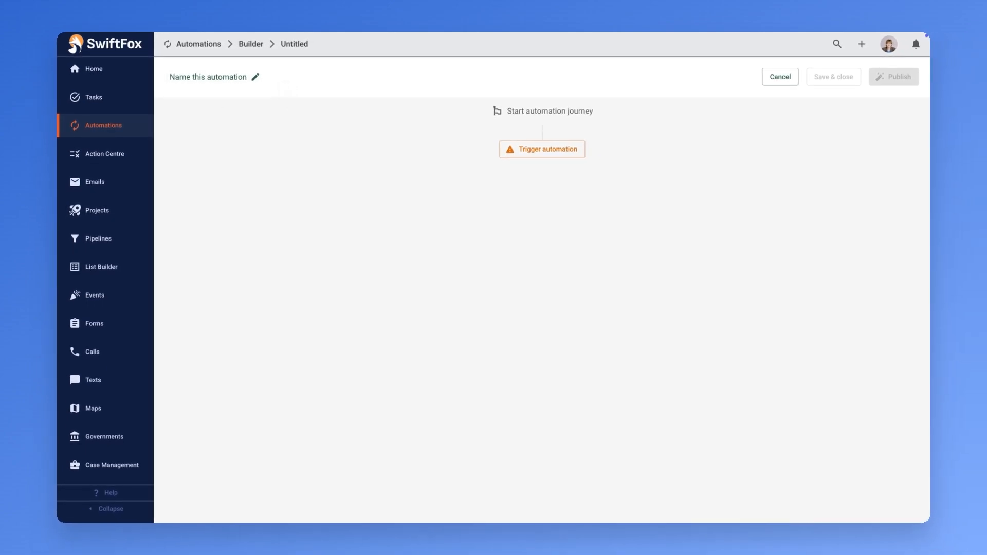
Rename the untitled automation to 'Feedback Form Submitted'.
left_click(256, 77)
type("Feedback Form")
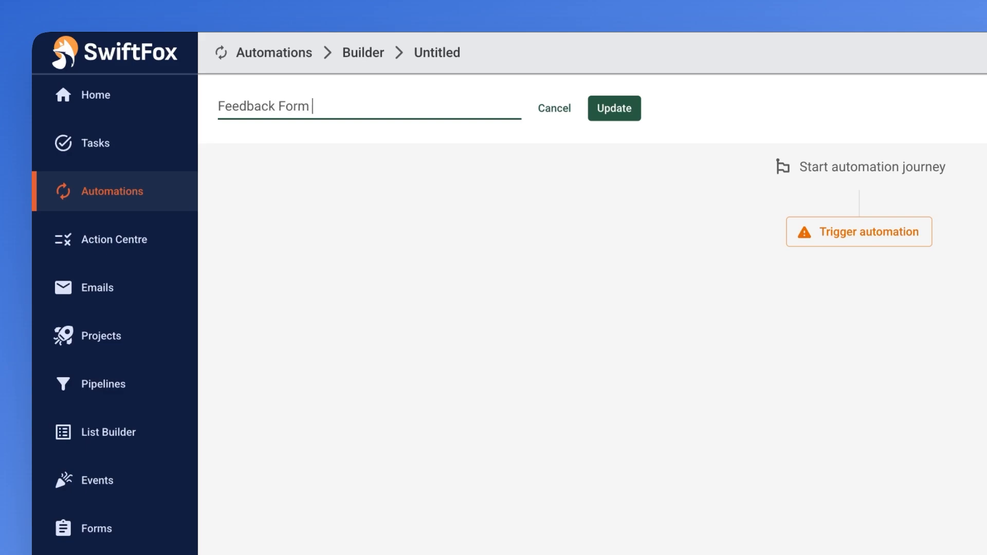
type(" Submitted")
left_click(613, 109)
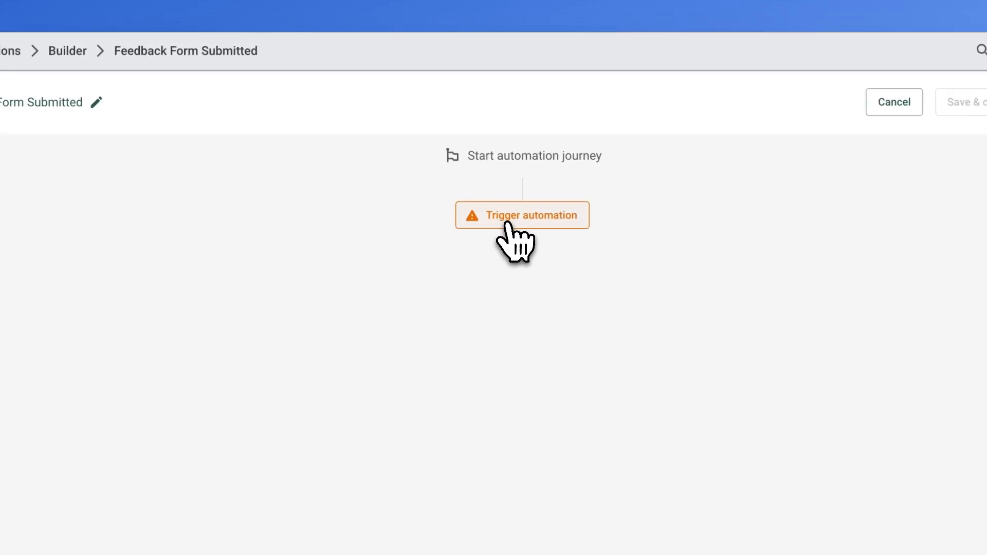
Add an 'A form is filled out' trigger for the Feedback Form.
left_click(515, 237)
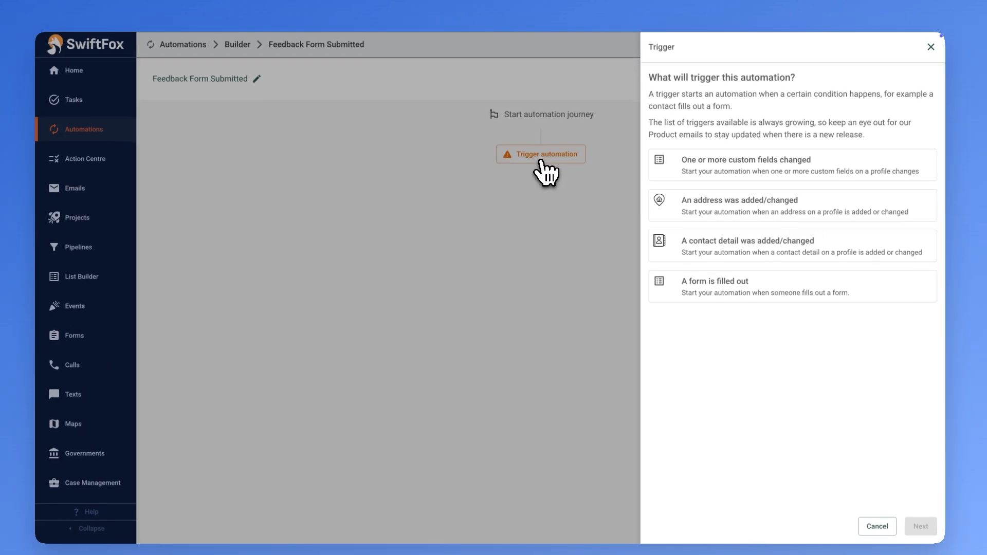
left_click(654, 277)
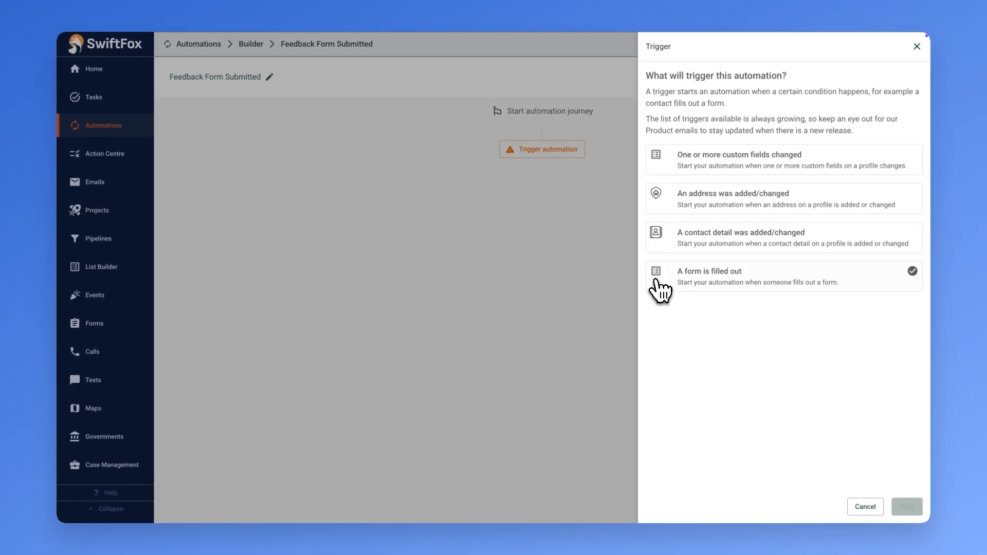
left_click(890, 504)
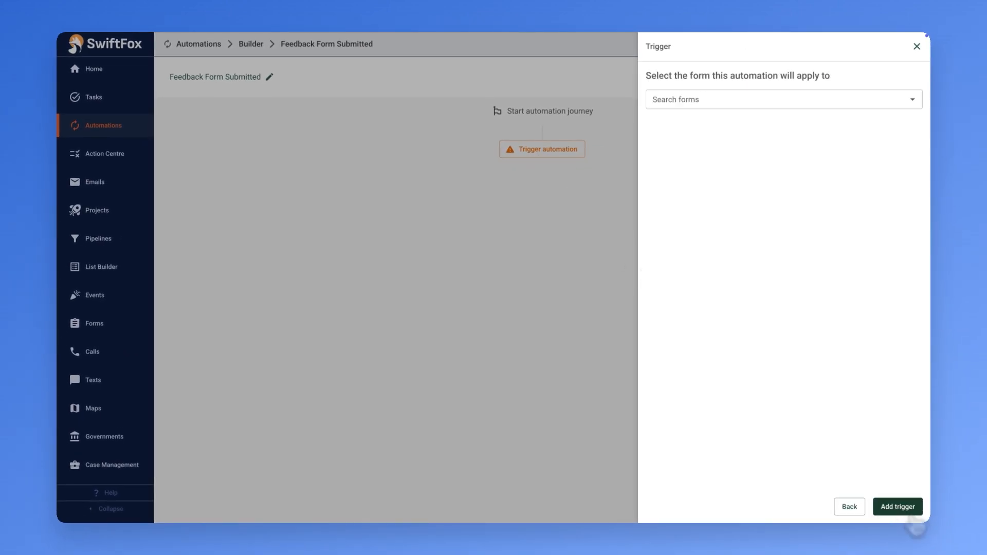
left_click(911, 101)
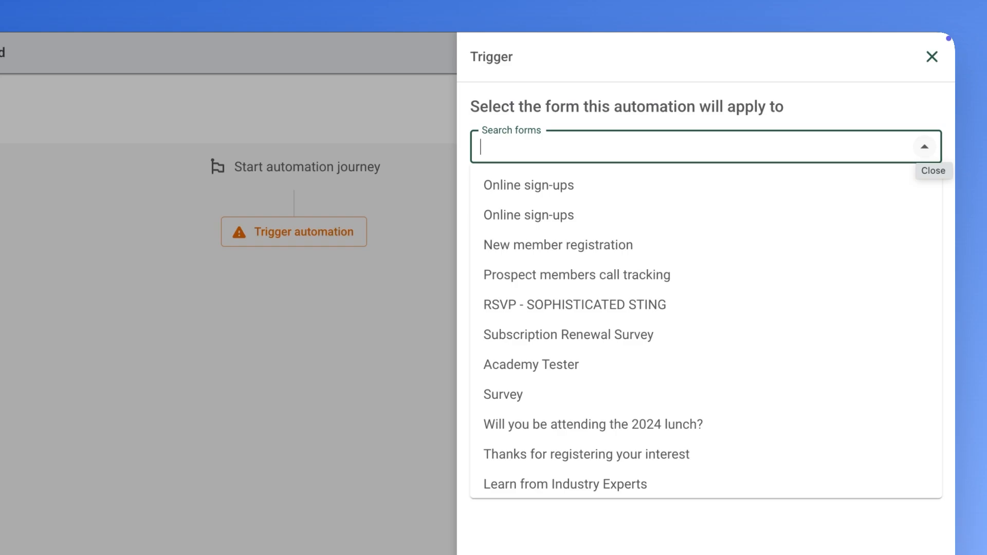
type("Feed")
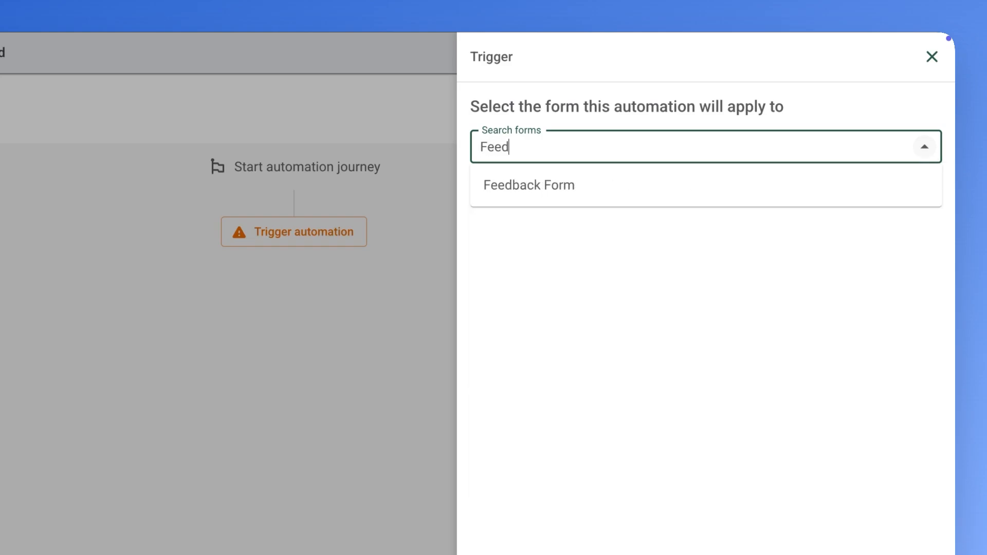
left_click(846, 186)
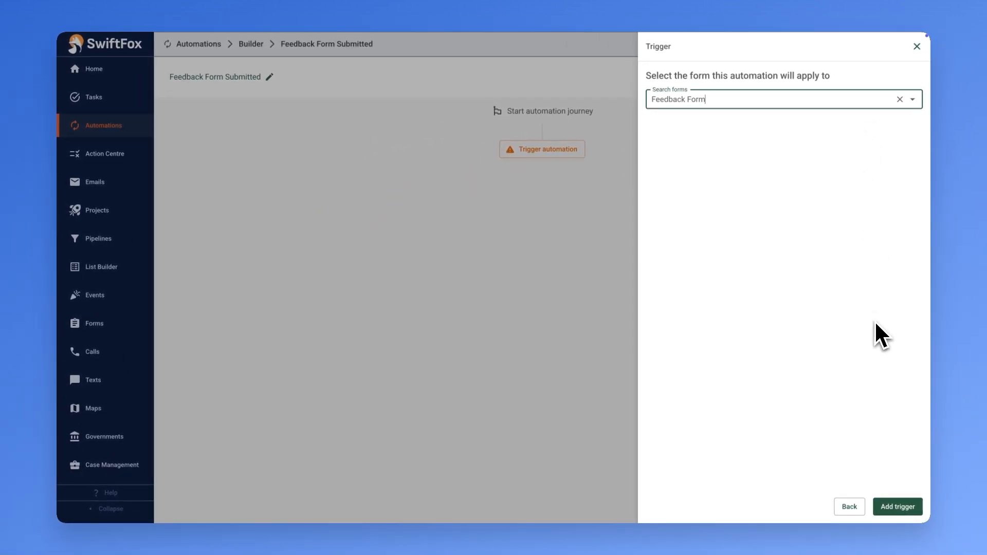
left_click(889, 502)
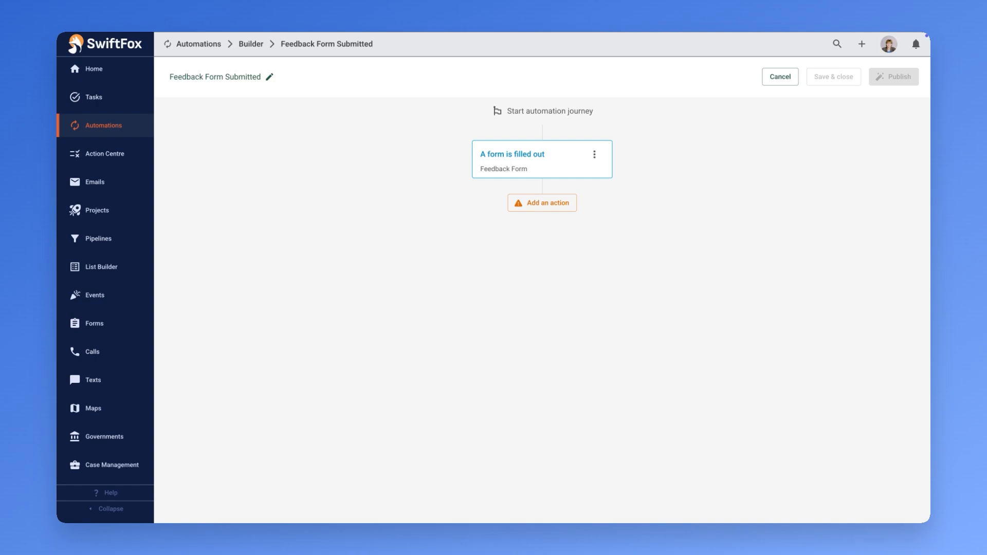
left_click(551, 204)
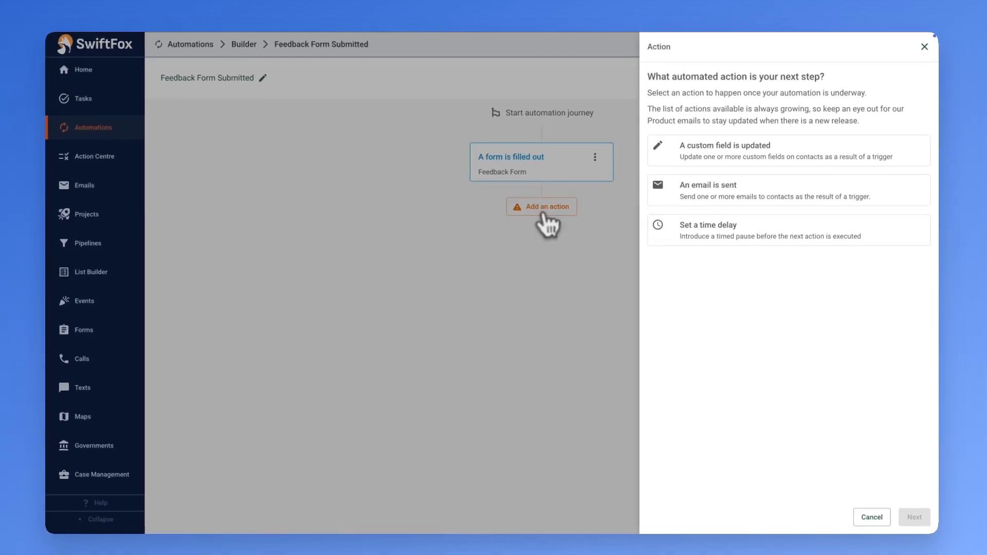
Start an 'An email is sent' action targeting the form respondent.
left_click(662, 197)
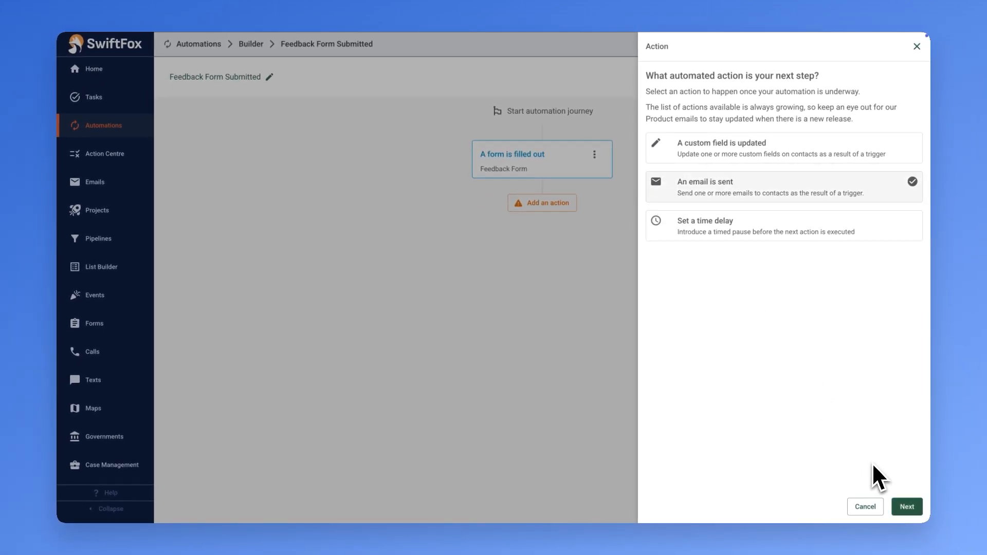
left_click(906, 506)
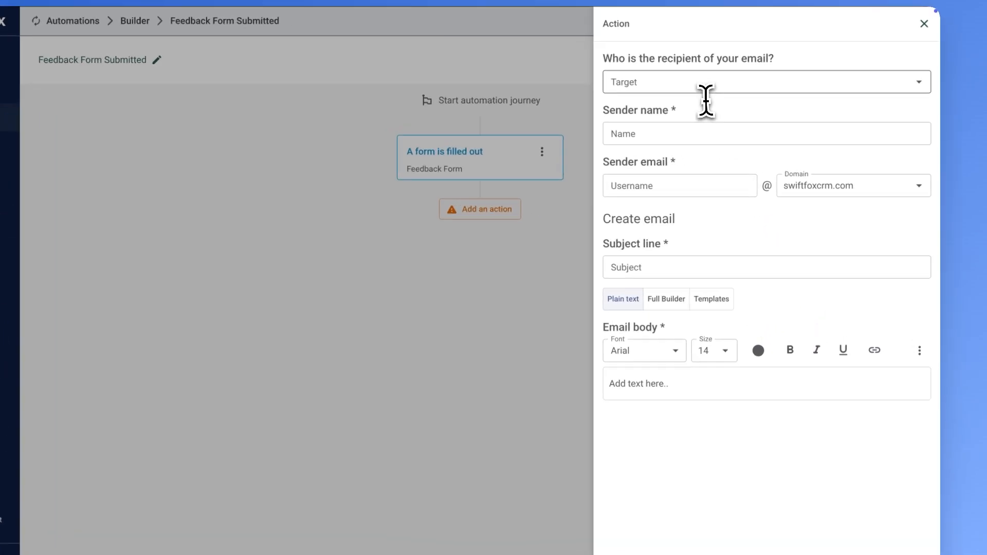
left_click(724, 96)
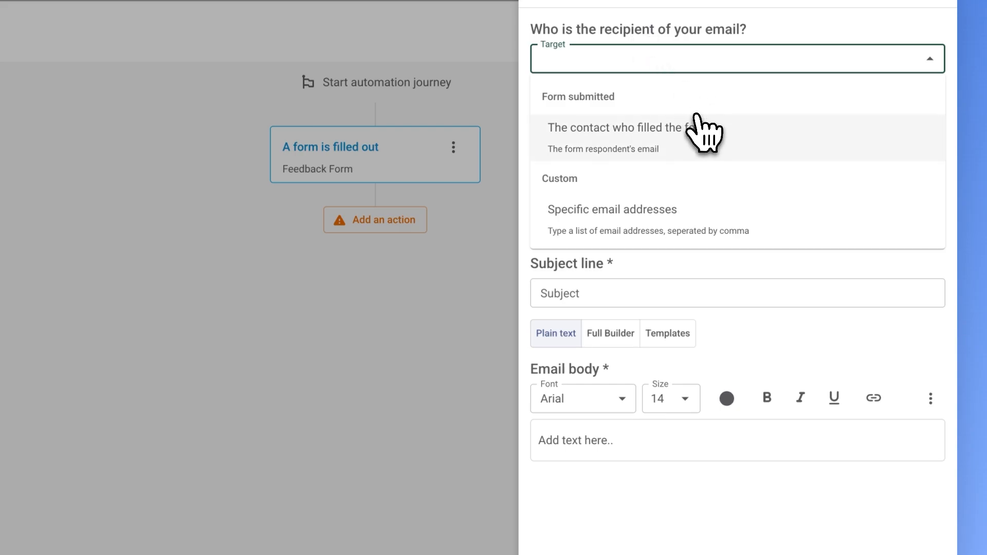
left_click(677, 146)
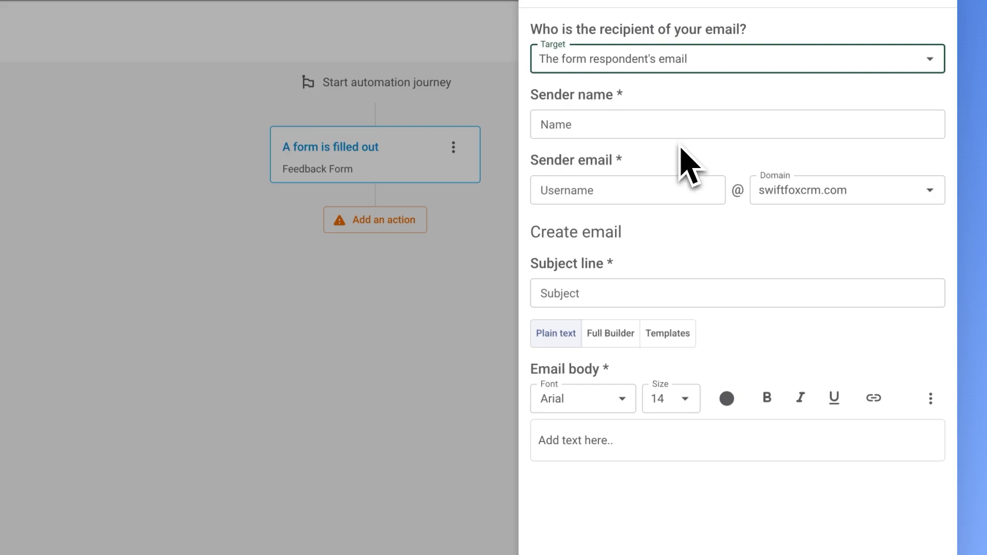
Set sender name Engagement Team, username Engagement-Team, subject 'Thank you for the feedback'.
left_click(672, 124)
type("Engagement Team")
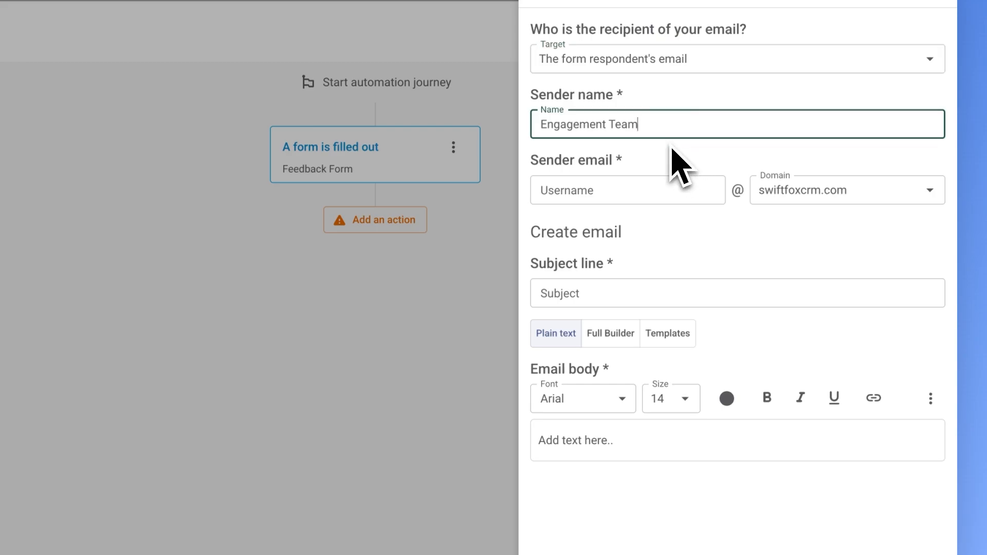
left_click(642, 191)
type("Engagement-Team")
left_click(638, 291)
type("Thank you for the feedback")
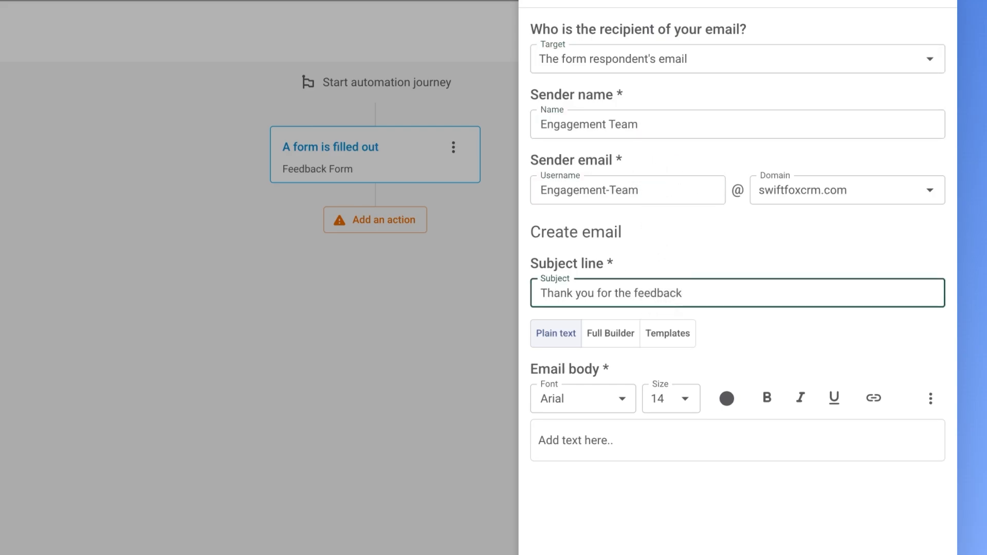
left_click(708, 331)
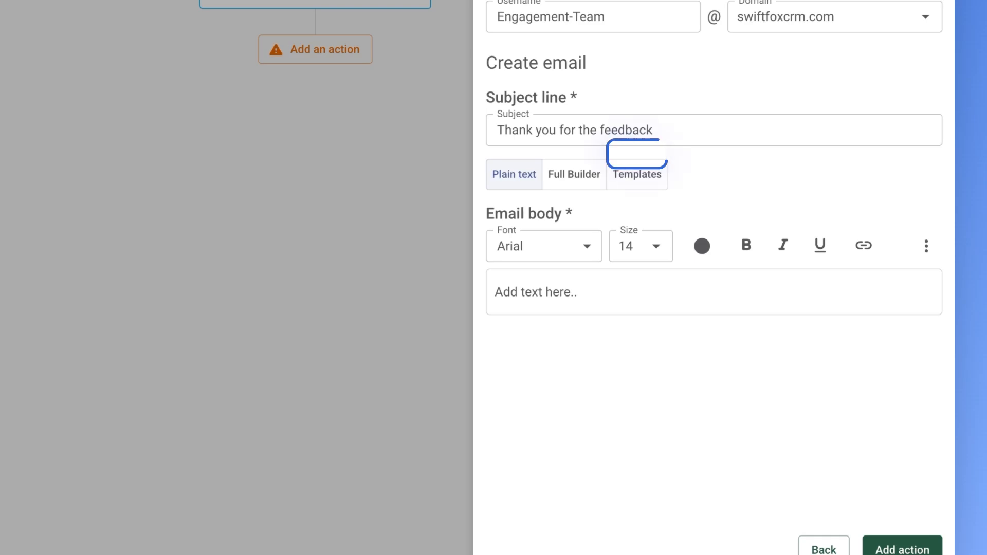
Replace the email design with the Form Reply template and open Full Builder.
left_click(646, 179)
scroll(694, 200, "down", 4)
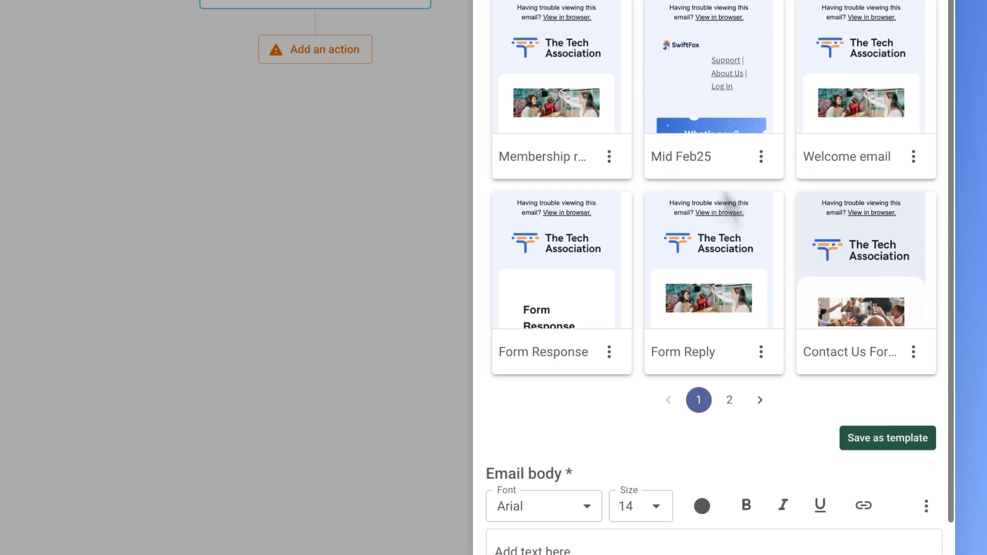
left_click(709, 298)
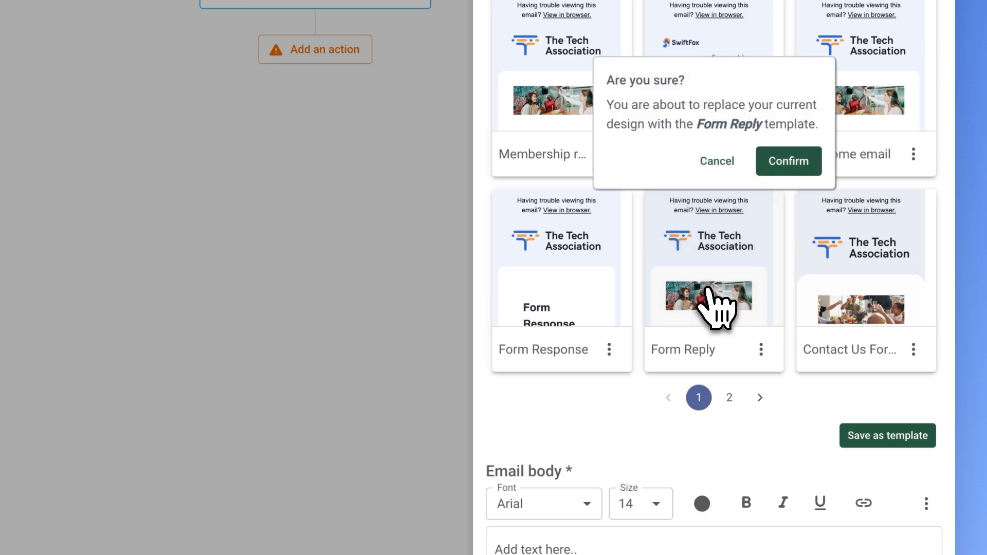
left_click(774, 169)
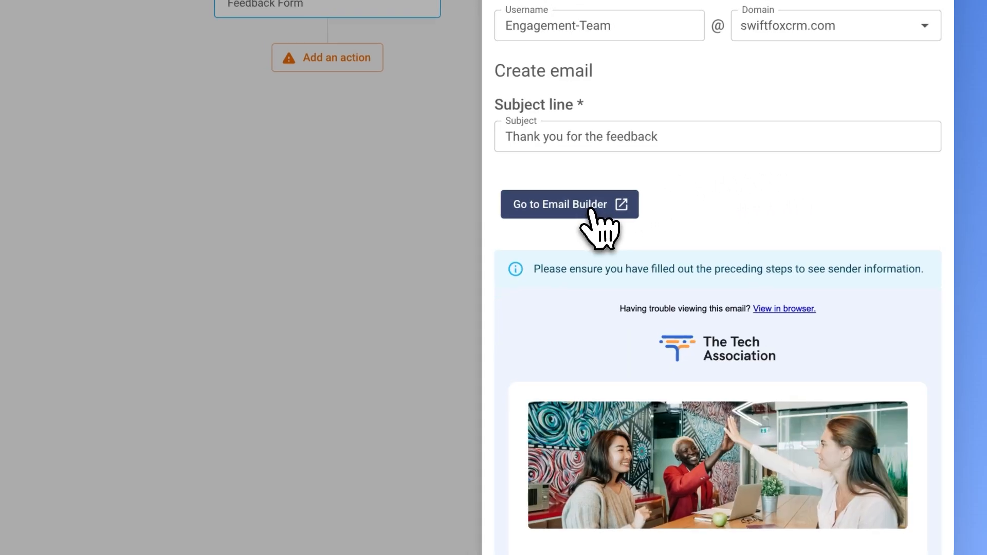
left_click(586, 206)
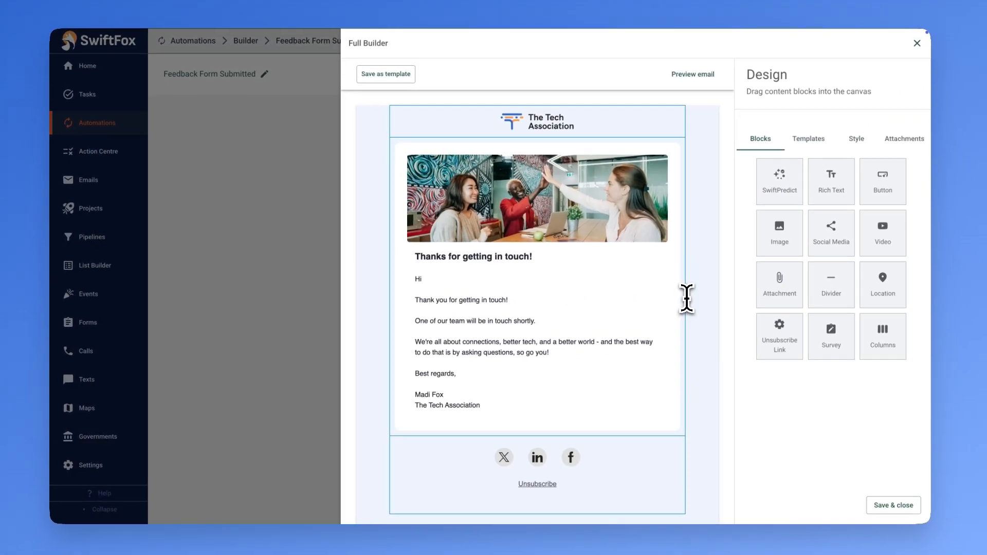
Add the First name field after 'Hi' in the greeting, then save and close.
left_click(483, 283)
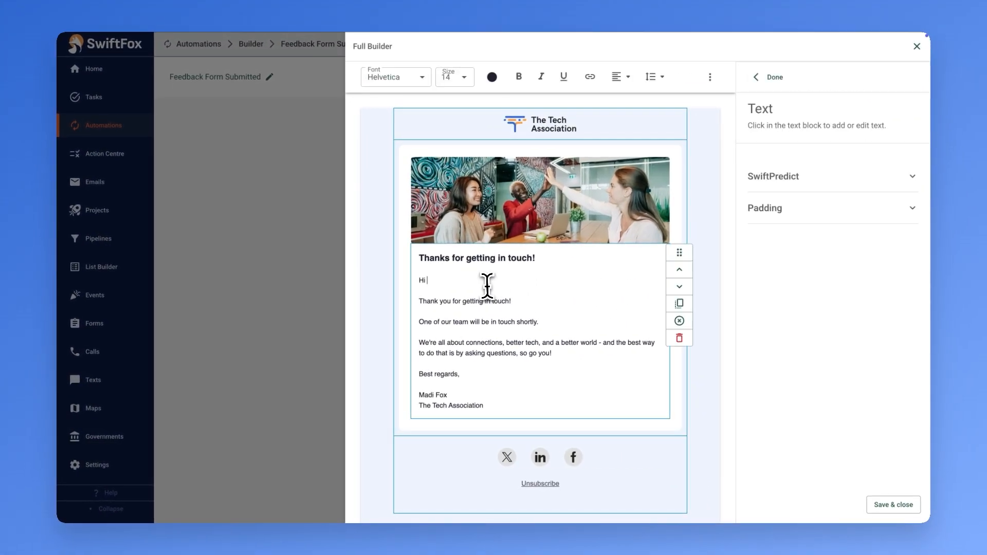
type("@")
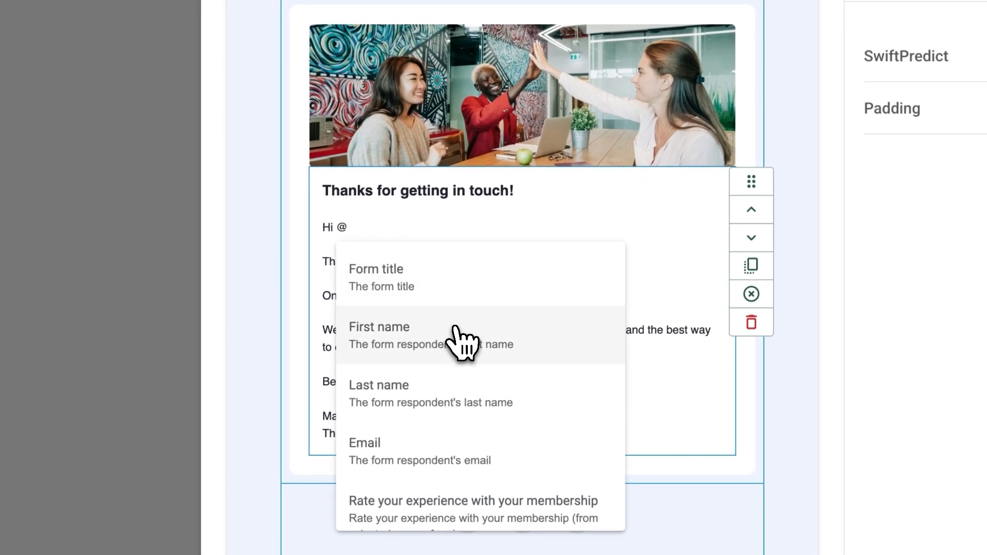
left_click(501, 346)
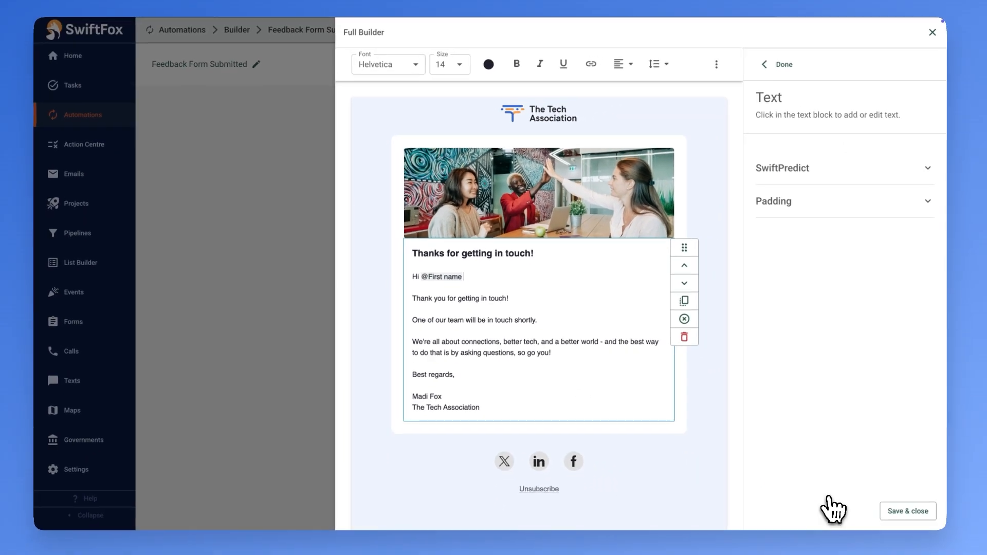
left_click(905, 511)
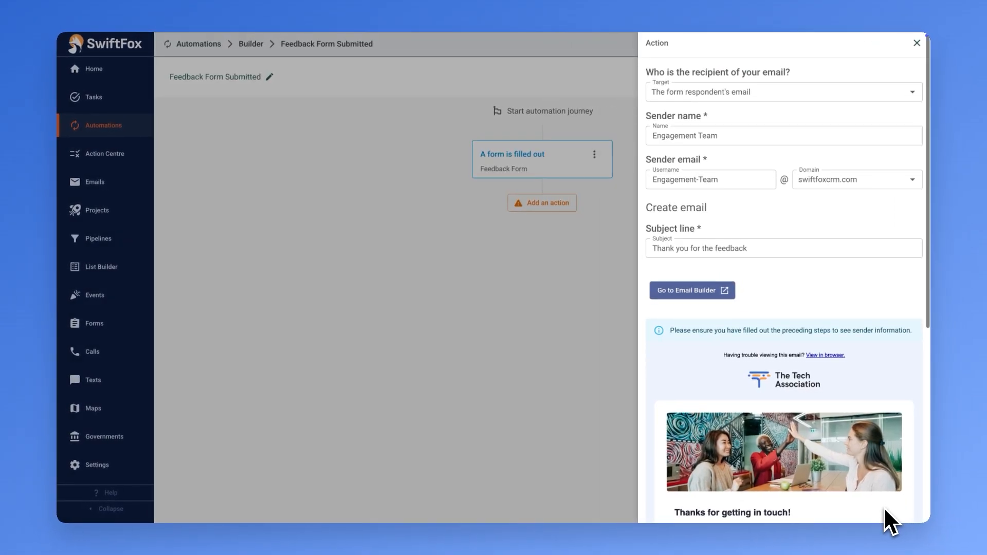
scroll(884, 506, "down", 5)
Add the configured thank-you email as a journey step, then begin another action below it.
left_click(895, 511)
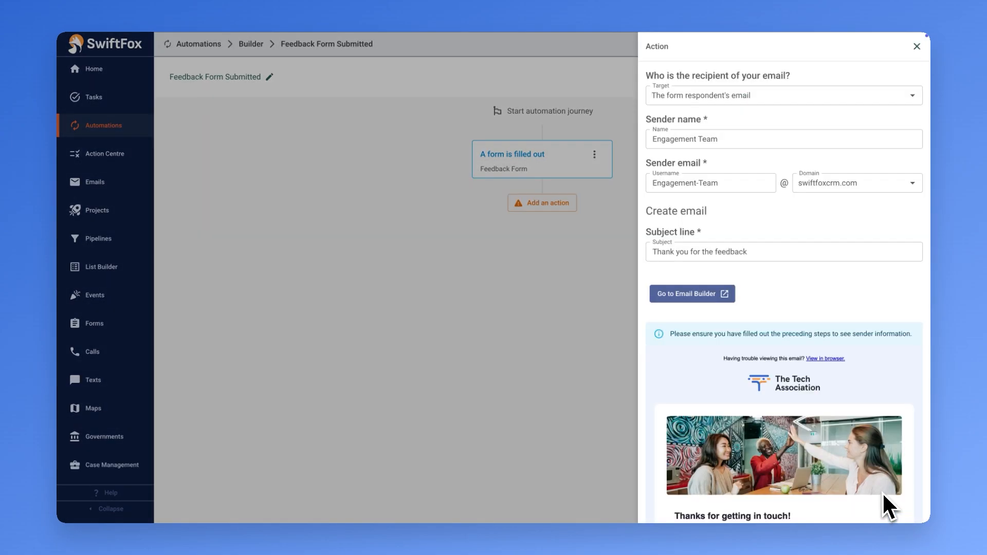
scroll(873, 470, "down", 7)
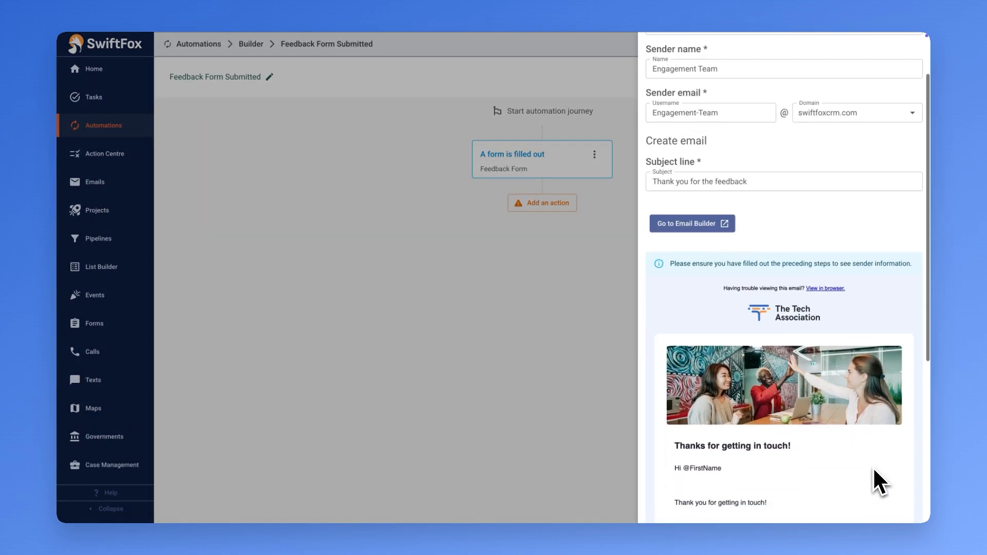
left_click(895, 508)
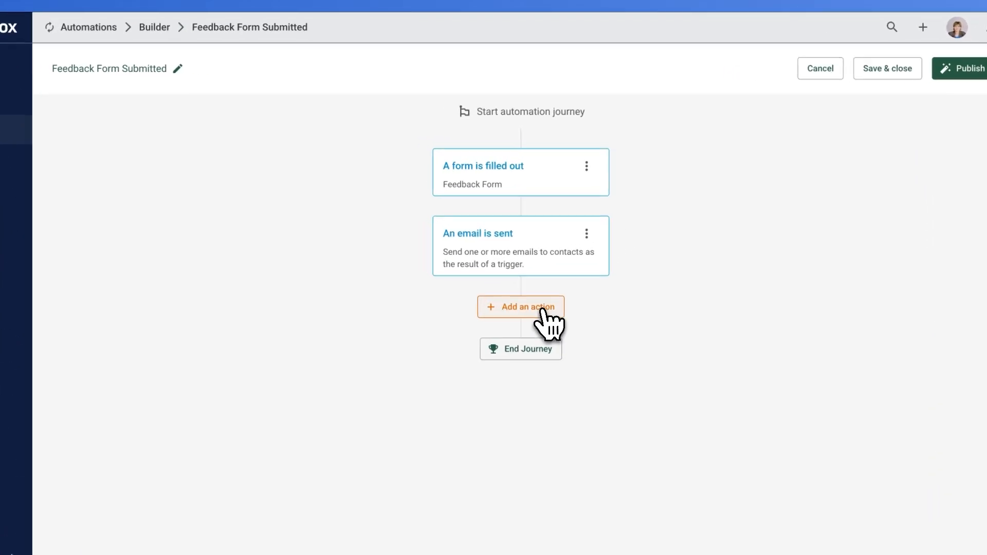
left_click(558, 266)
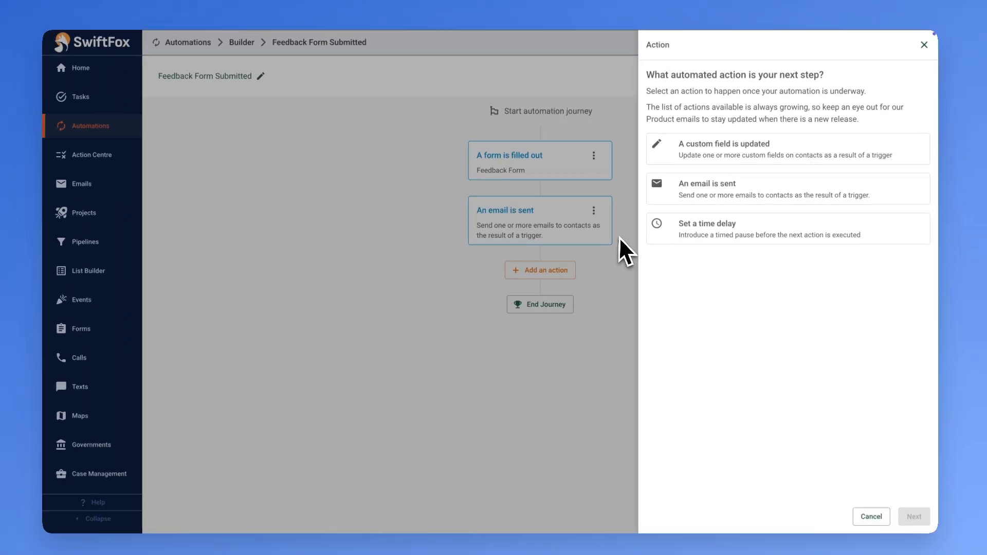
Start a second email action sent to the client team's specific email address.
left_click(660, 197)
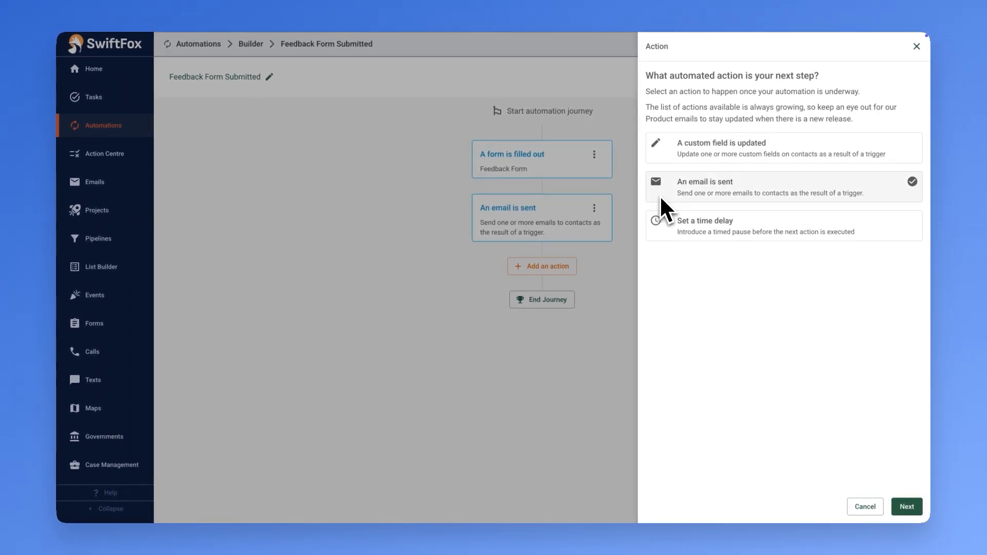
left_click(900, 506)
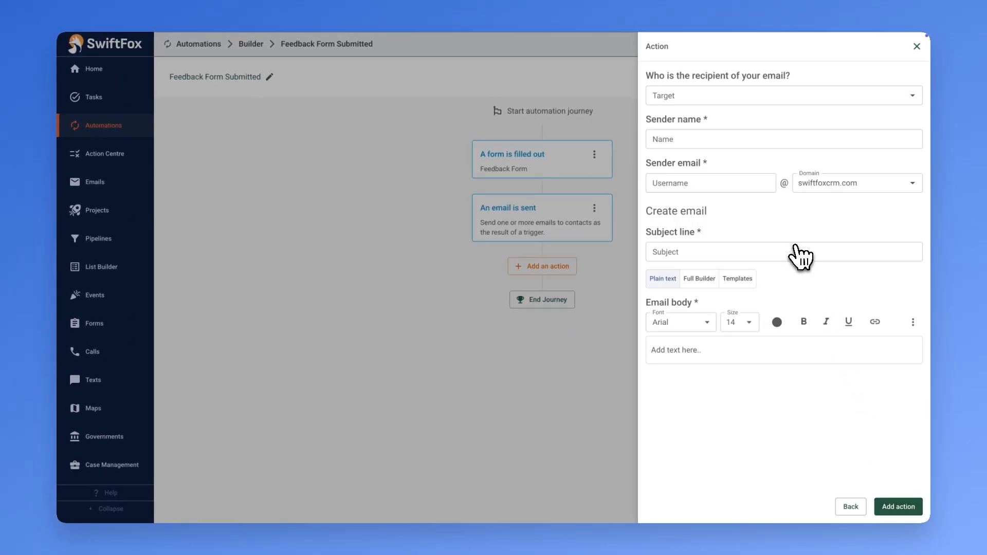
left_click(720, 102)
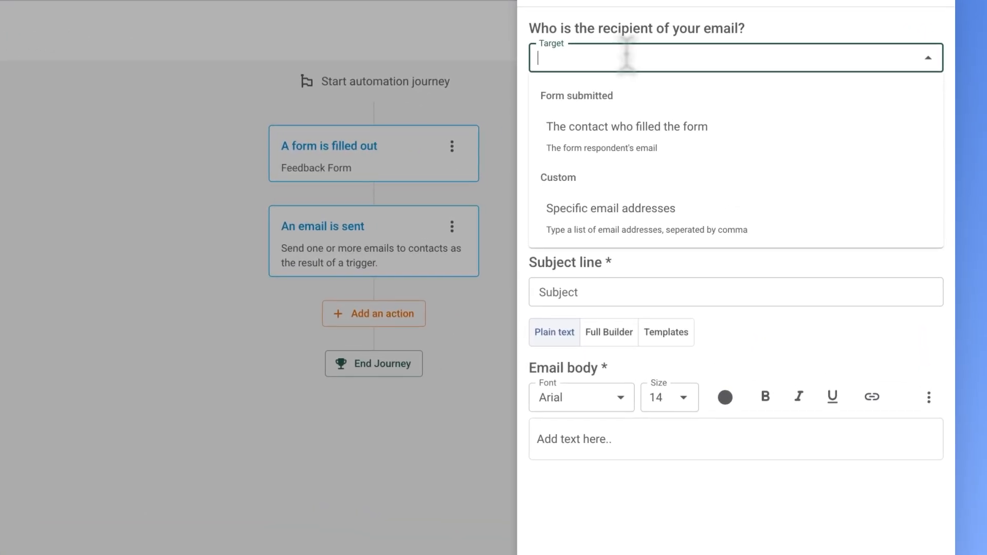
left_click(682, 208)
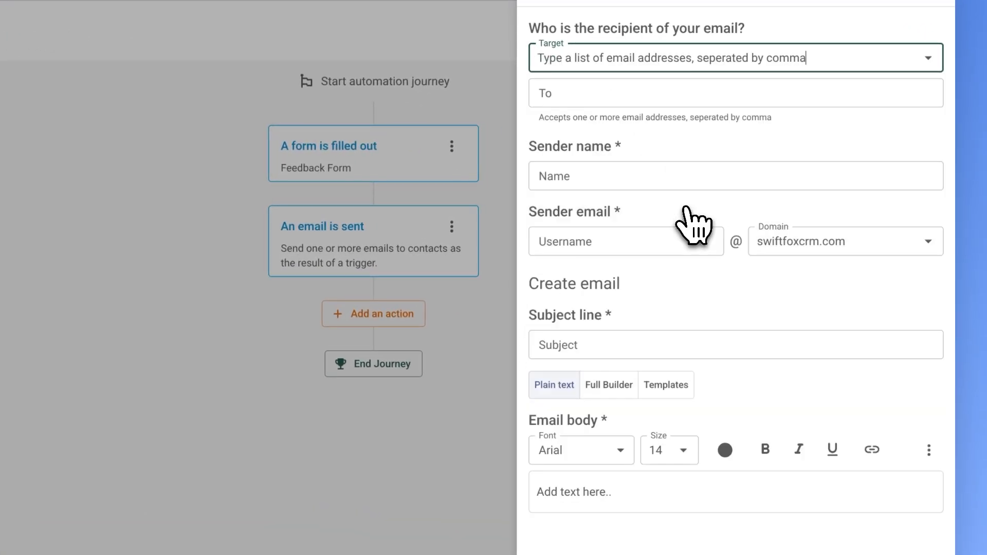
left_click(657, 95)
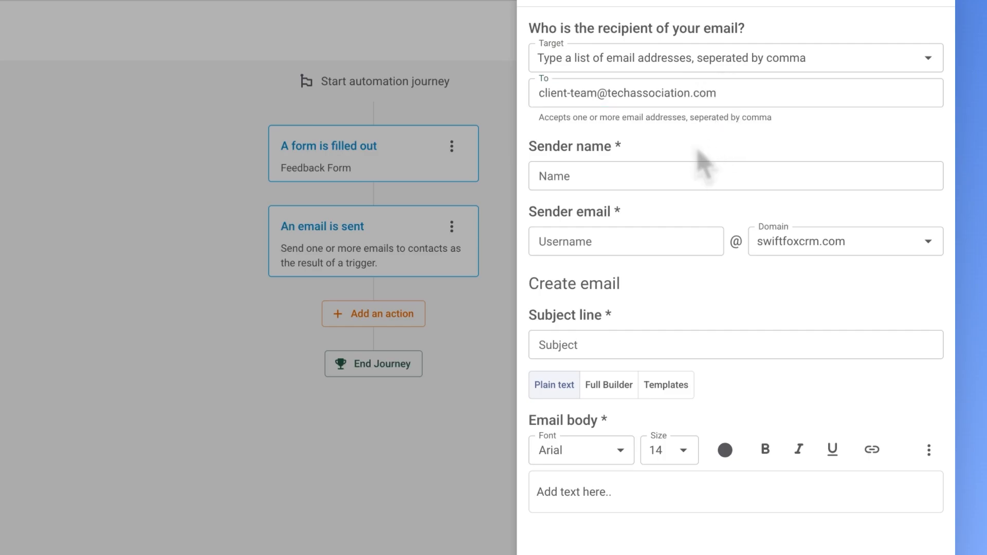
Set sender name Client Team and subject 'Feedback Form has been submitted'.
left_click(700, 169)
type("Client Team")
key("Tab")
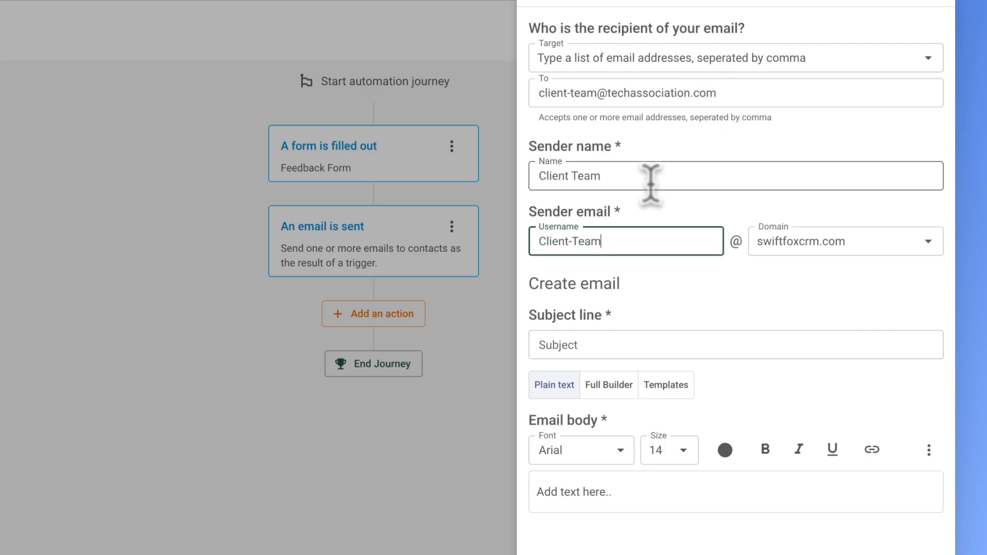
left_click(656, 311)
type("Feedback Form has been submitted")
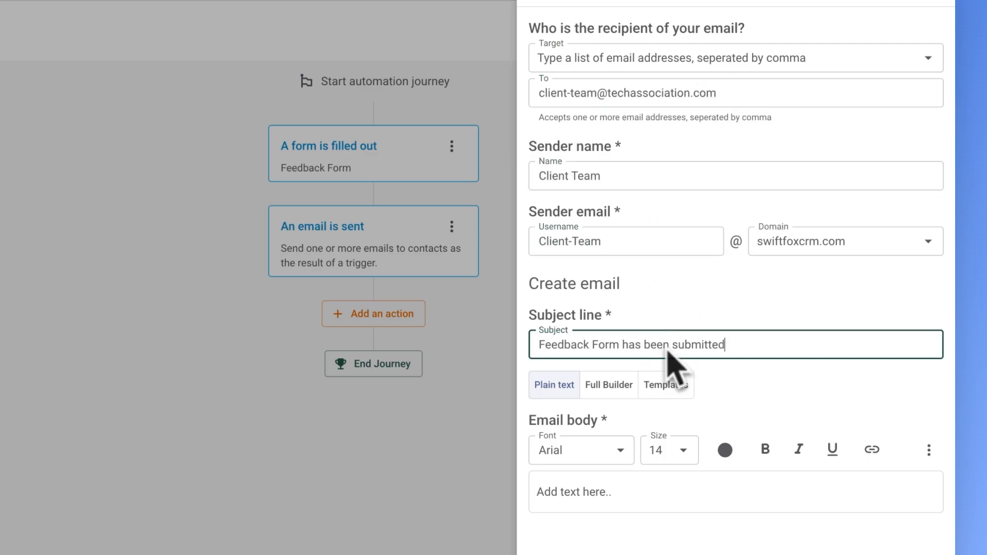
left_click(712, 384)
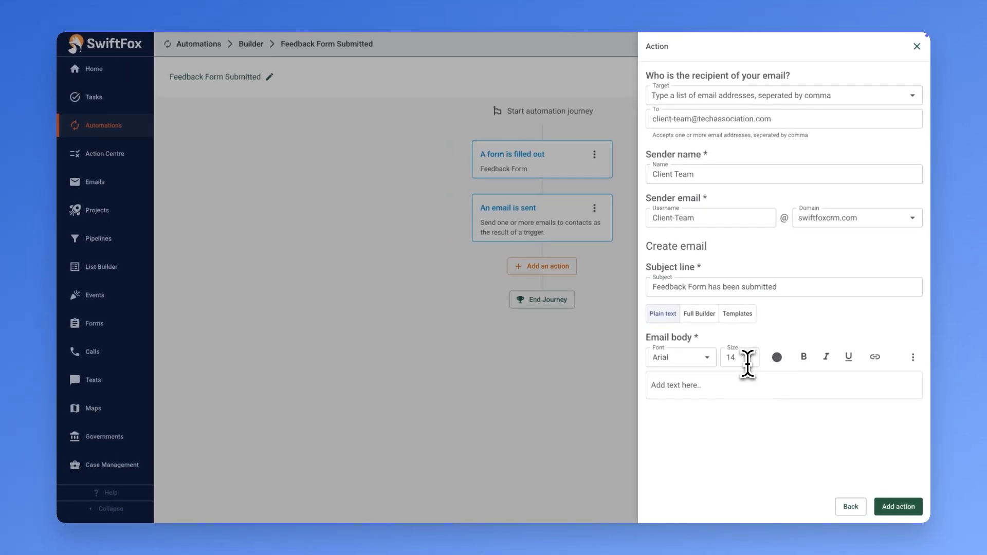
left_click(743, 385)
Paste the notification body, add the second email step, and publish the automation.
type("Hello @Recipient Email A new @Form title has been submitted. You can view the form below. @Form Response Thank you.")
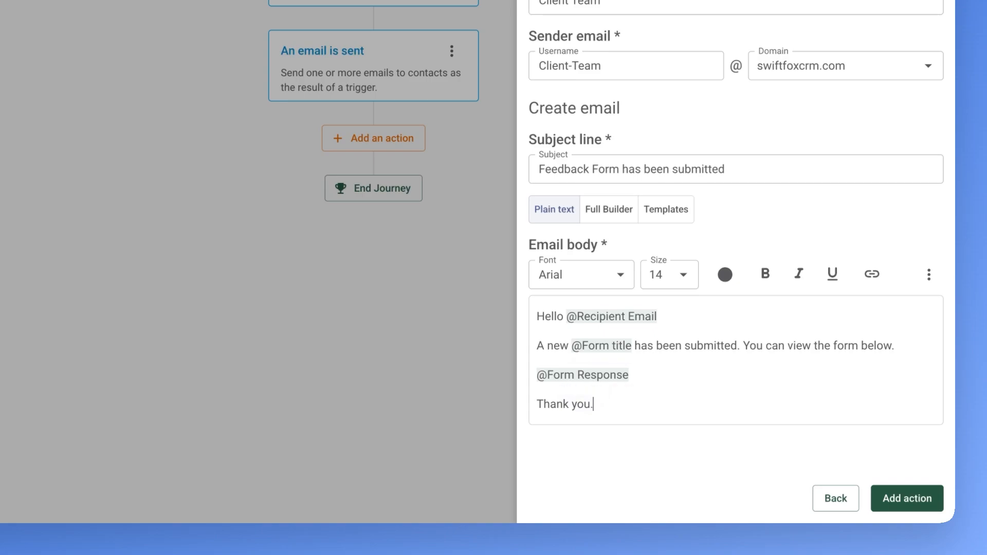
left_click(906, 498)
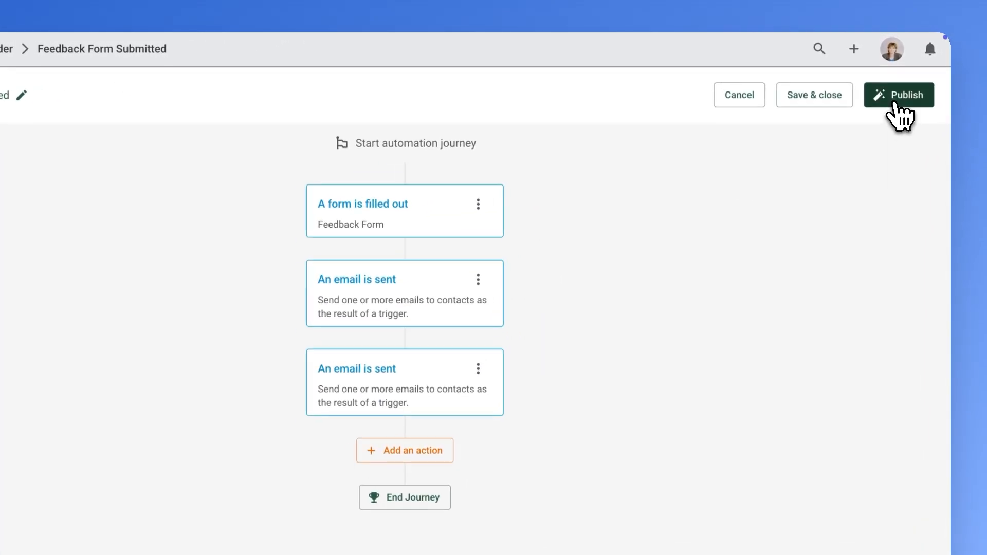
left_click(891, 77)
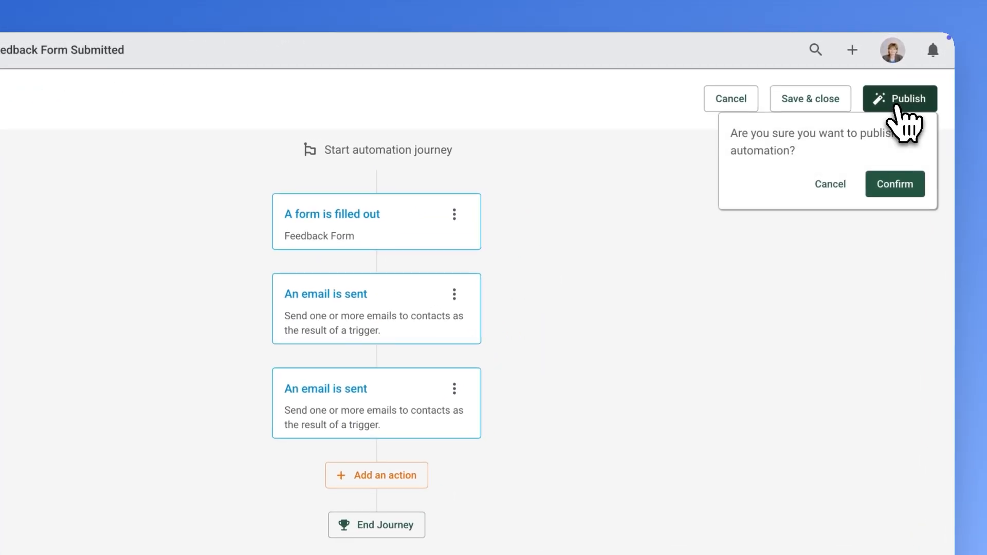
left_click(889, 133)
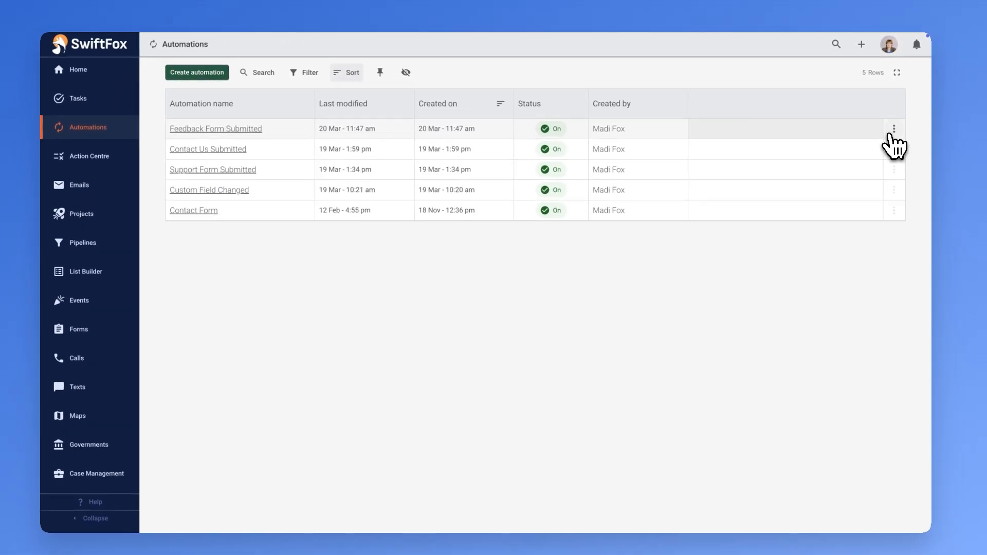